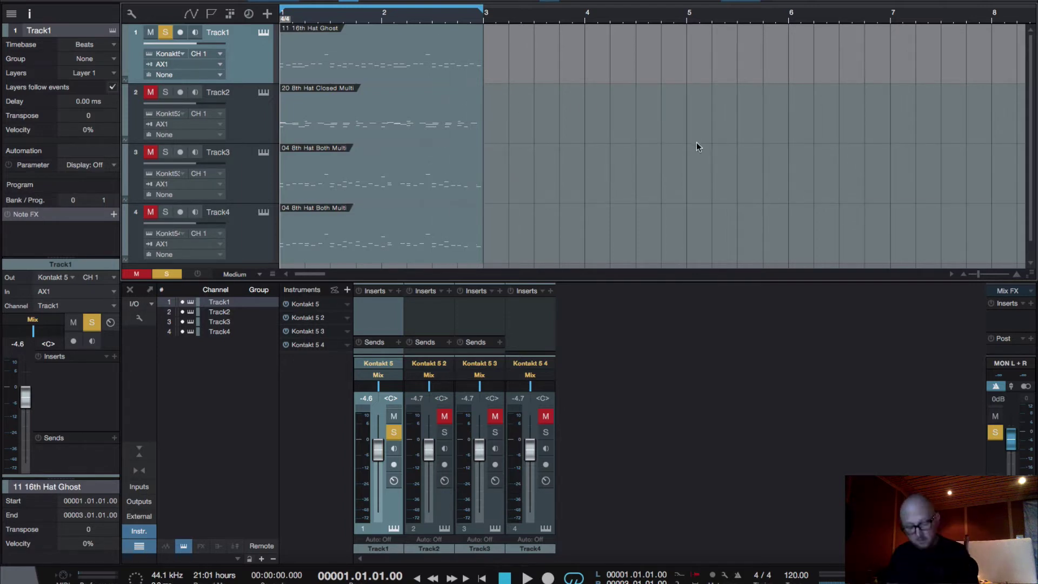
Step: Bring up the Effects browser with F5, listing plug-ins by vendor beside the hi-hat tracks
key("F5")
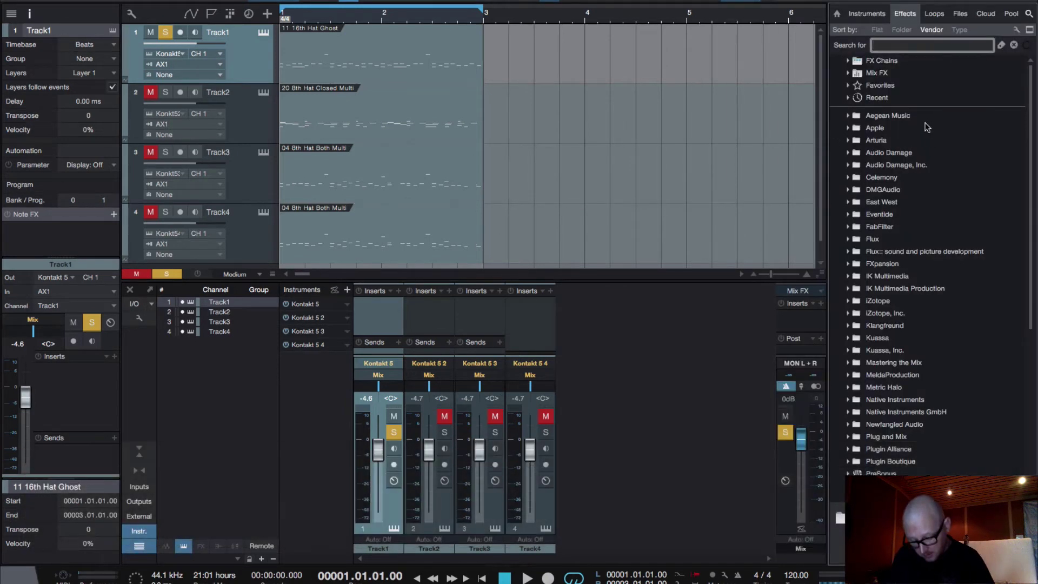
Step: Search 'console', insert Console 1 on Track1, and play the hi-hats through it briefly
type("console")
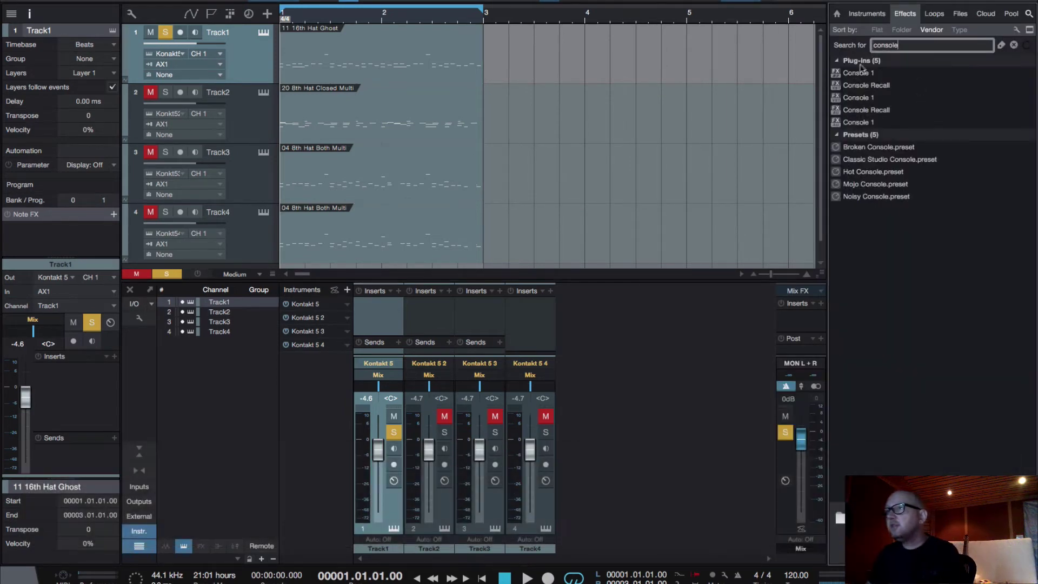
left_click(838, 75)
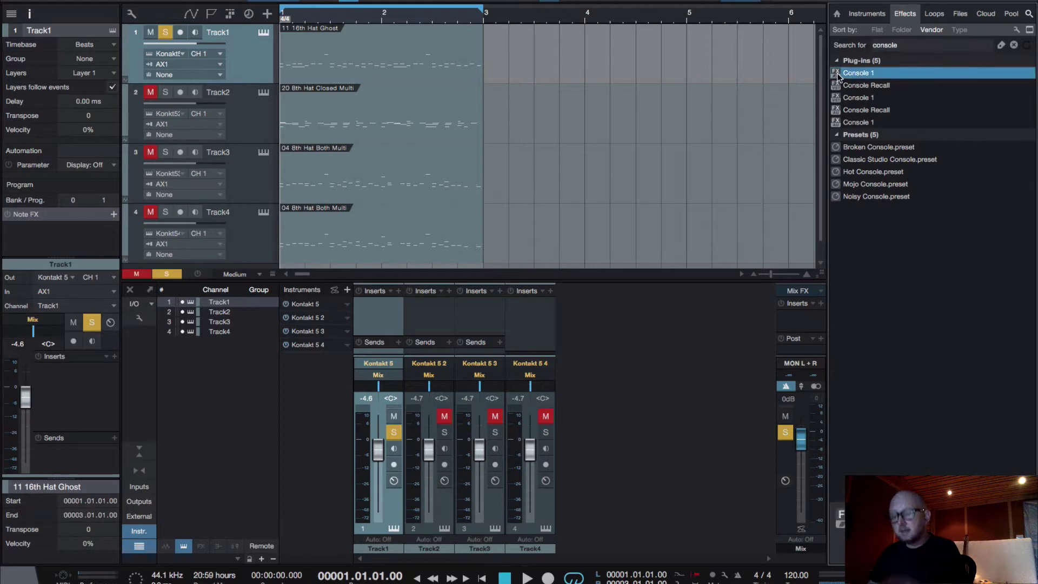
left_click_drag(838, 77, 479, 42)
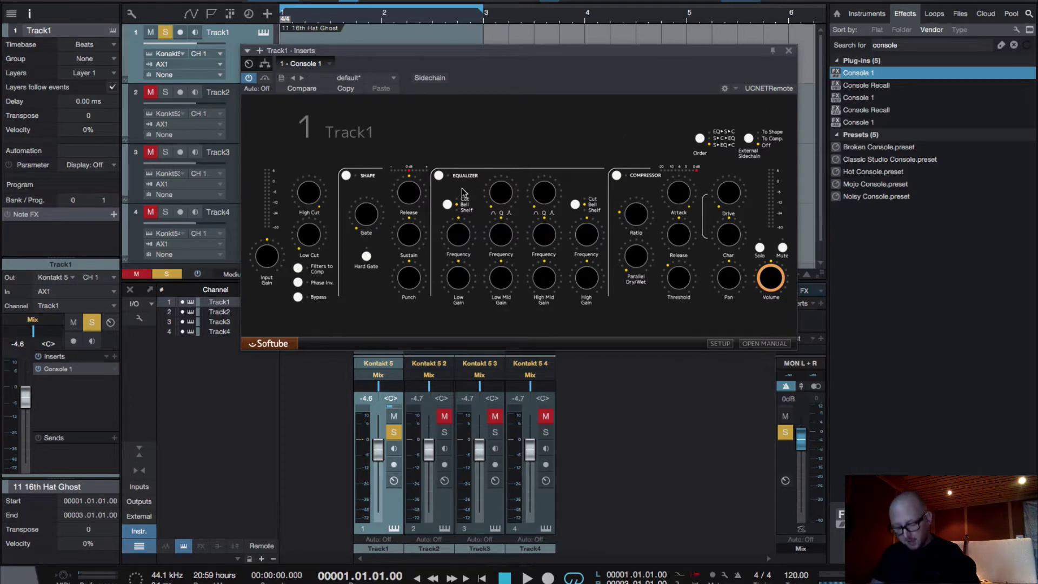
key("space")
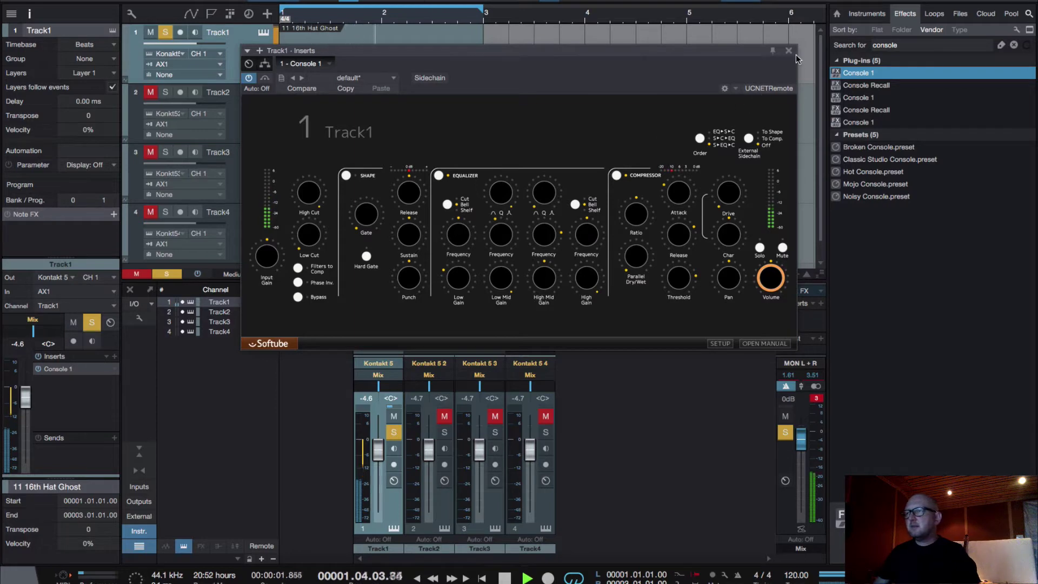
key("space")
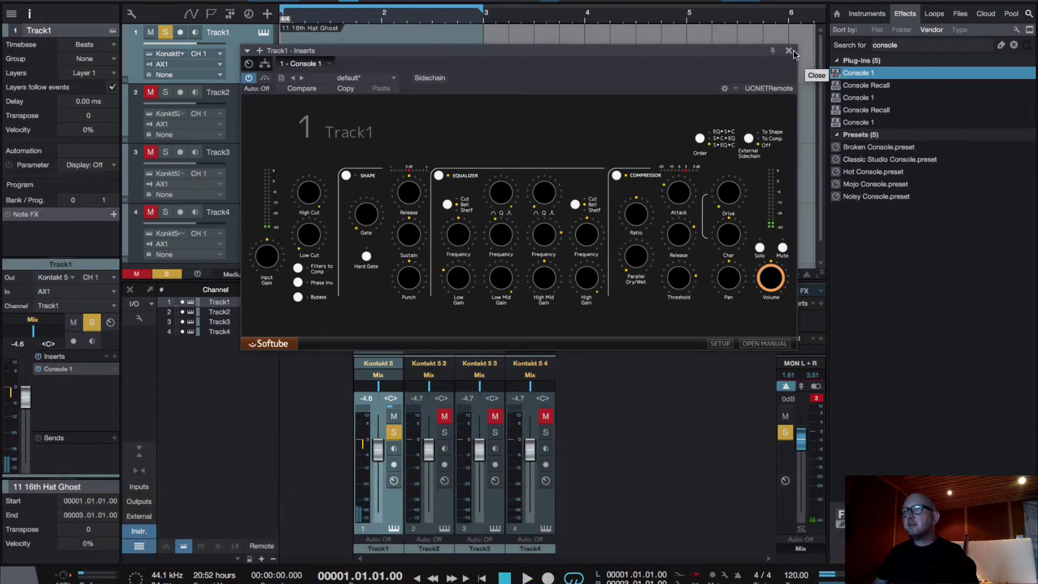
Step: Close Track1's Console 1 editor window, leaving the plug-in inserted
left_click(788, 51)
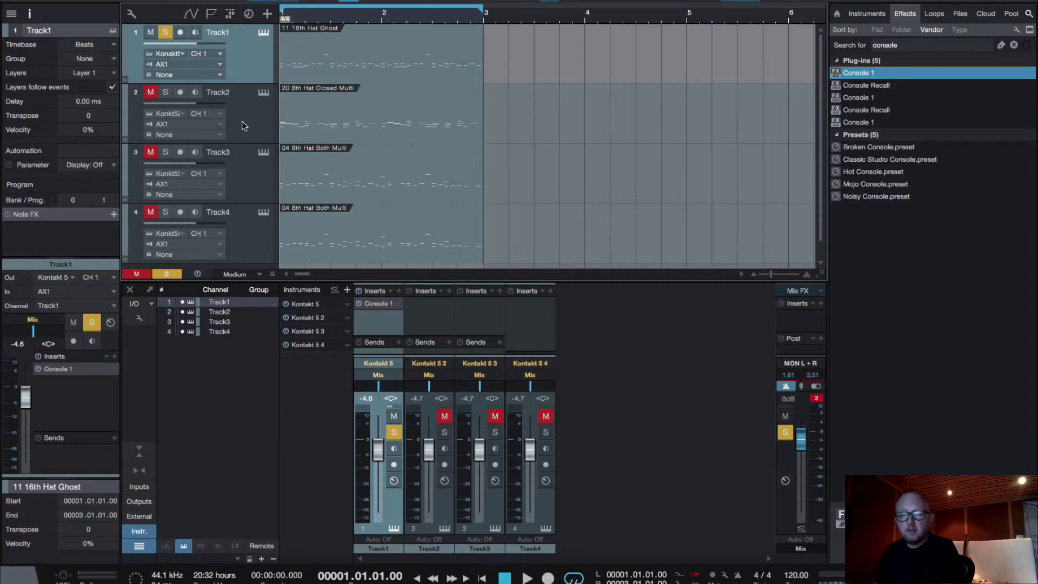
Step: Solo Track2, add a Console 1 insert to it, and close its editor
left_click(165, 92, "alt")
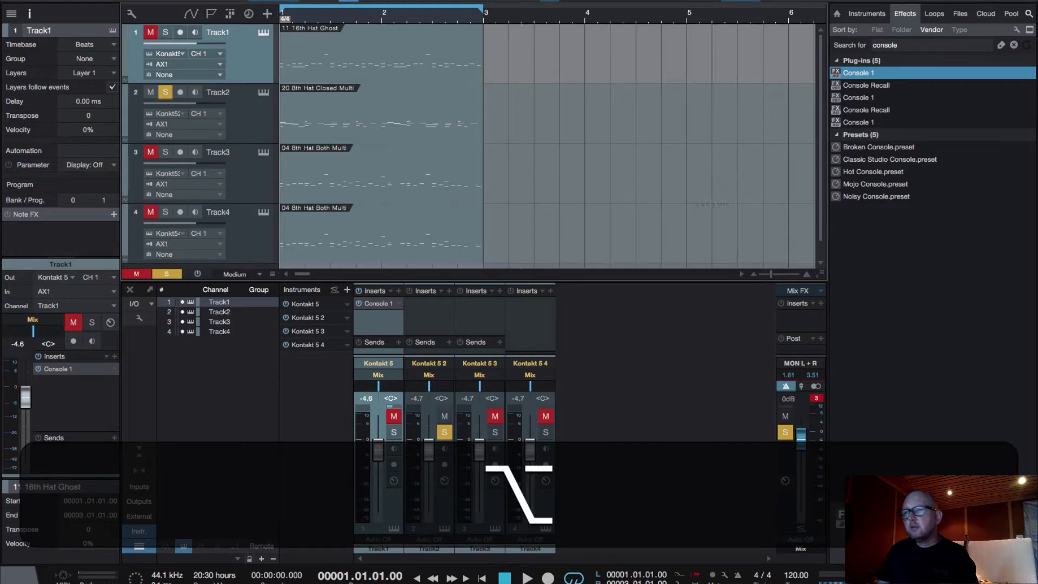
left_click_drag(841, 76, 365, 109)
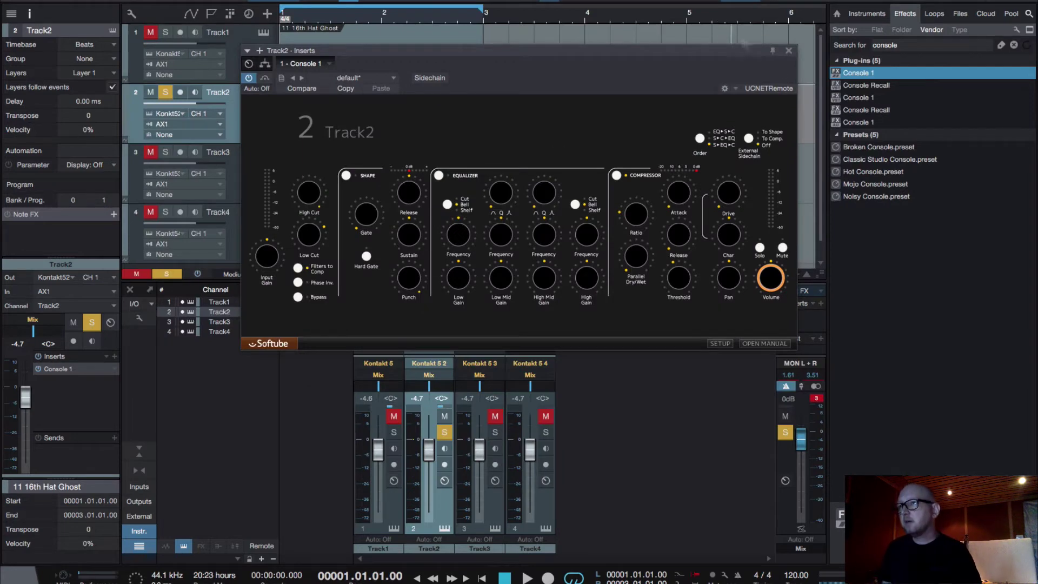
left_click(789, 51)
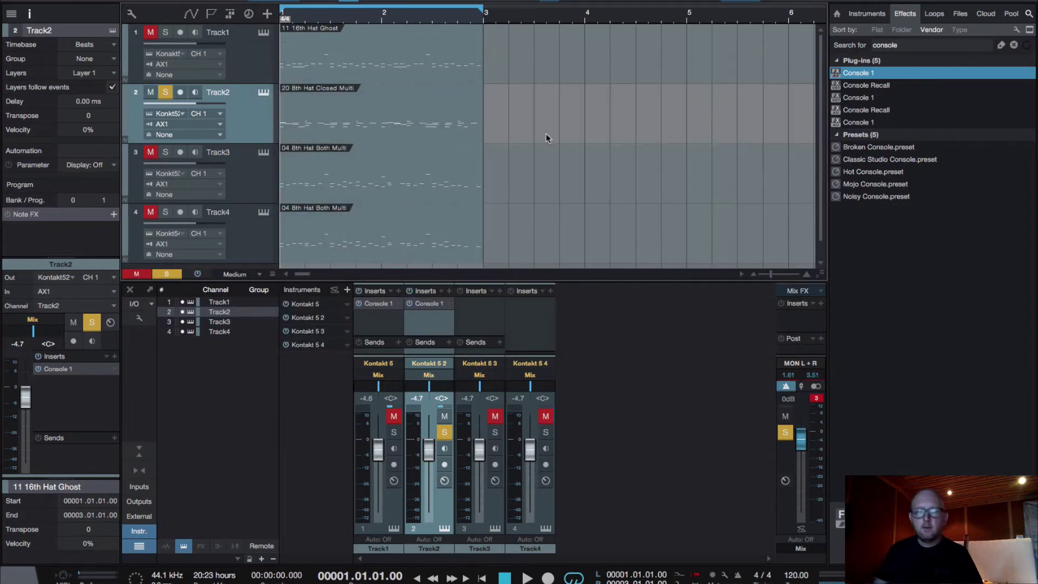
Step: Drag Track2's Console 1 insert into the Files browser and rename the preset 'Class A'
left_click_drag(843, 72, 938, 60)
left_click(960, 14)
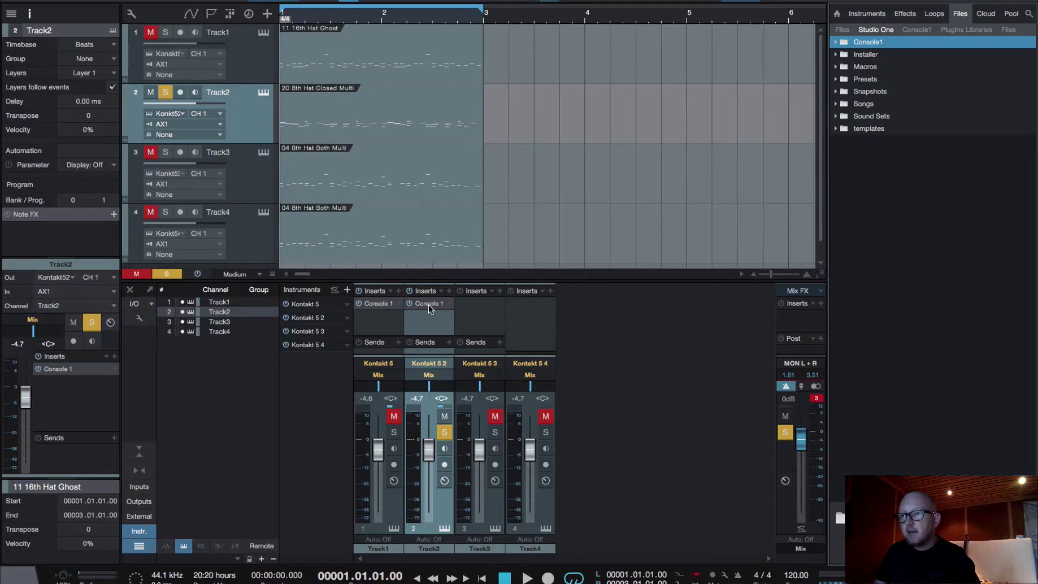
left_click_drag(428, 304, 911, 216)
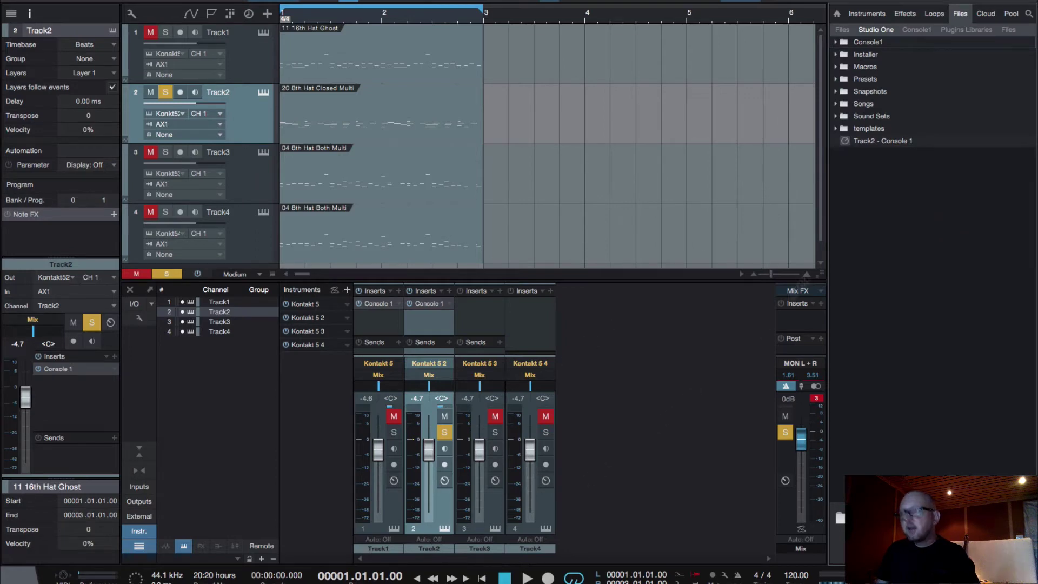
right_click(887, 140)
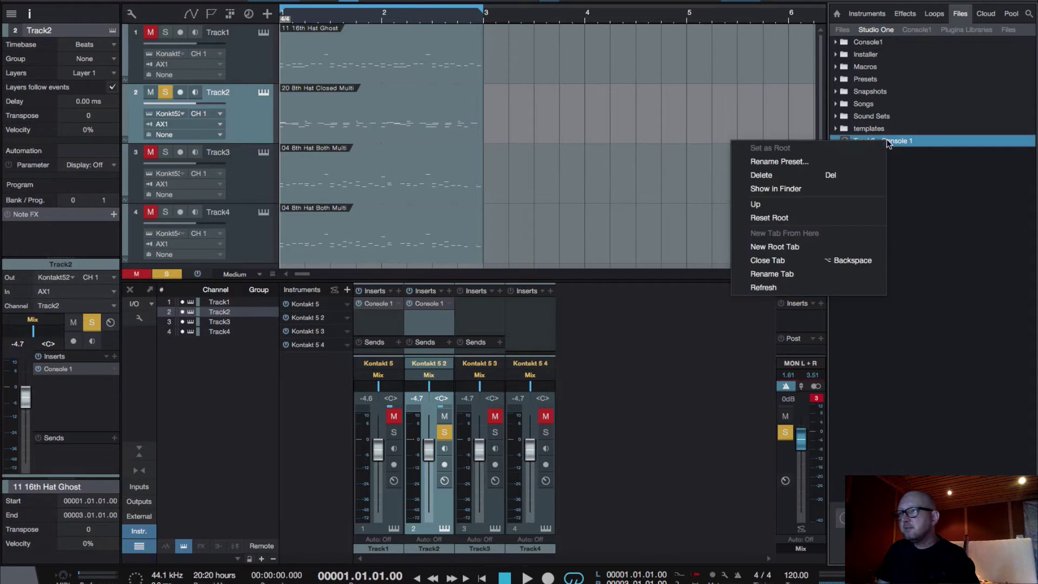
left_click(864, 161)
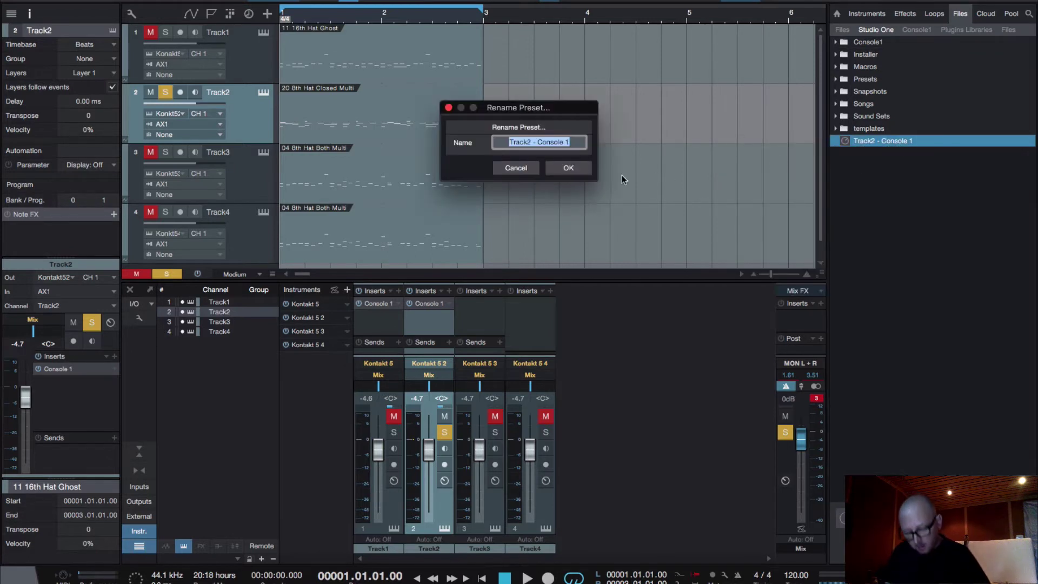
type("Class")
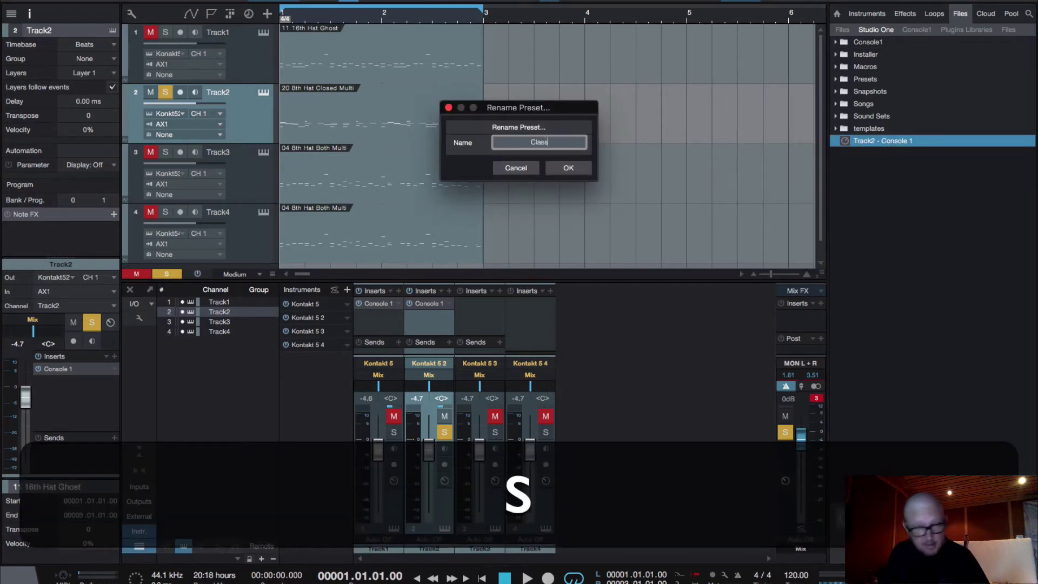
type(" A")
key("Return")
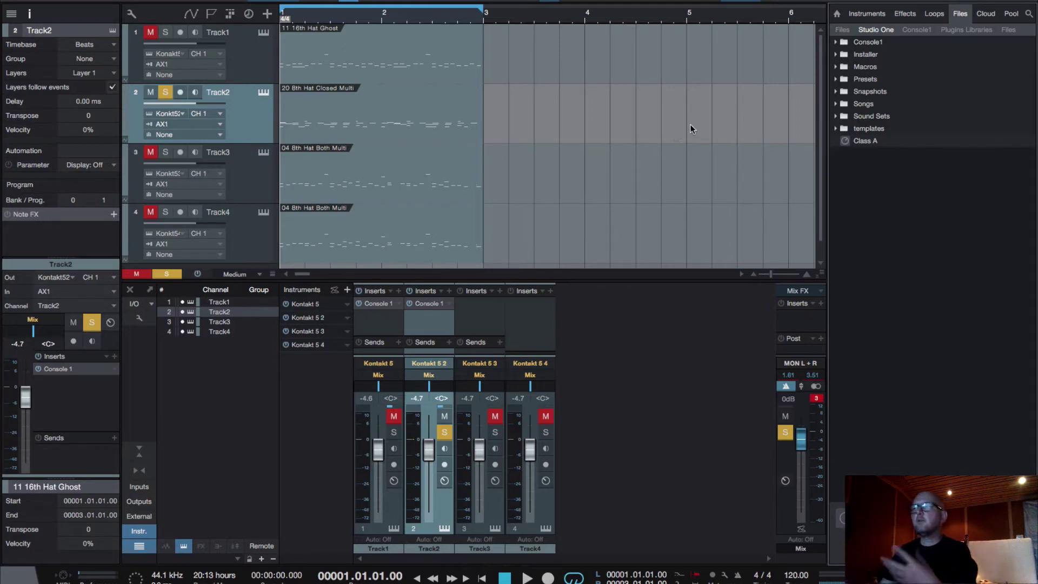
Step: Revert the song to its last saved version, discarding the Console 1 inserts
left_click(865, 143)
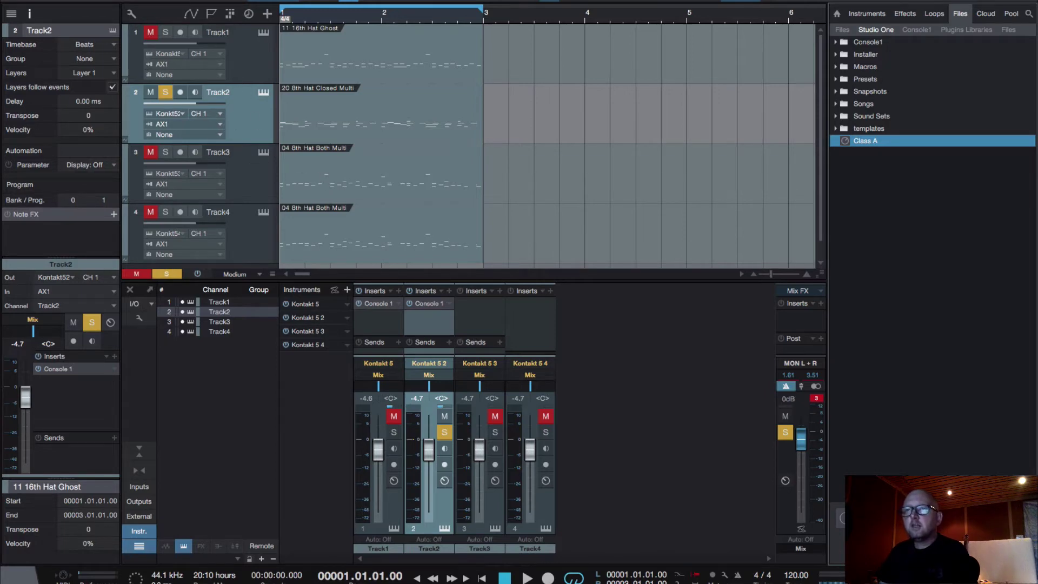
left_click(108, 0)
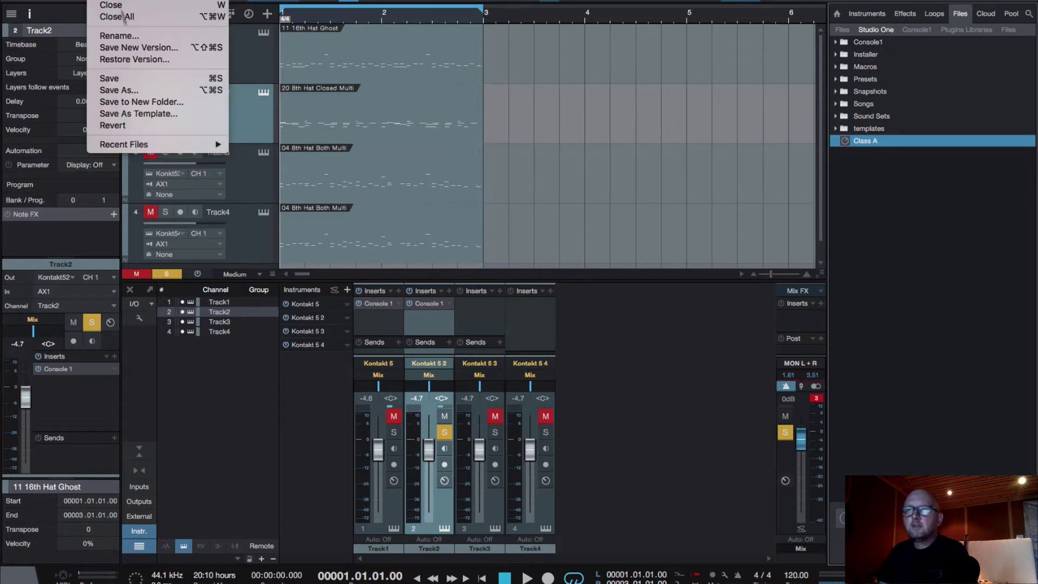
left_click(132, 126)
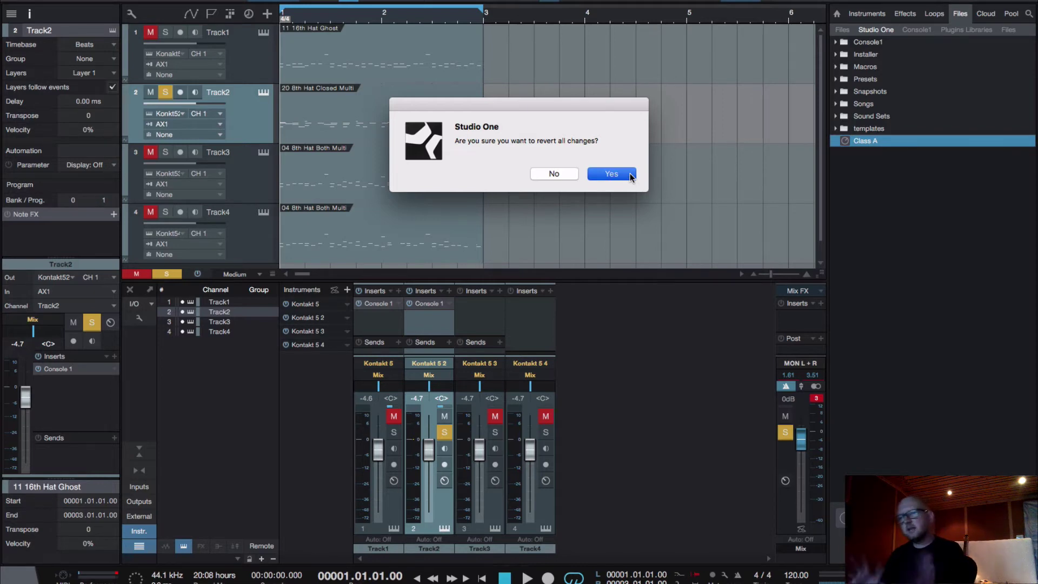
left_click(611, 174)
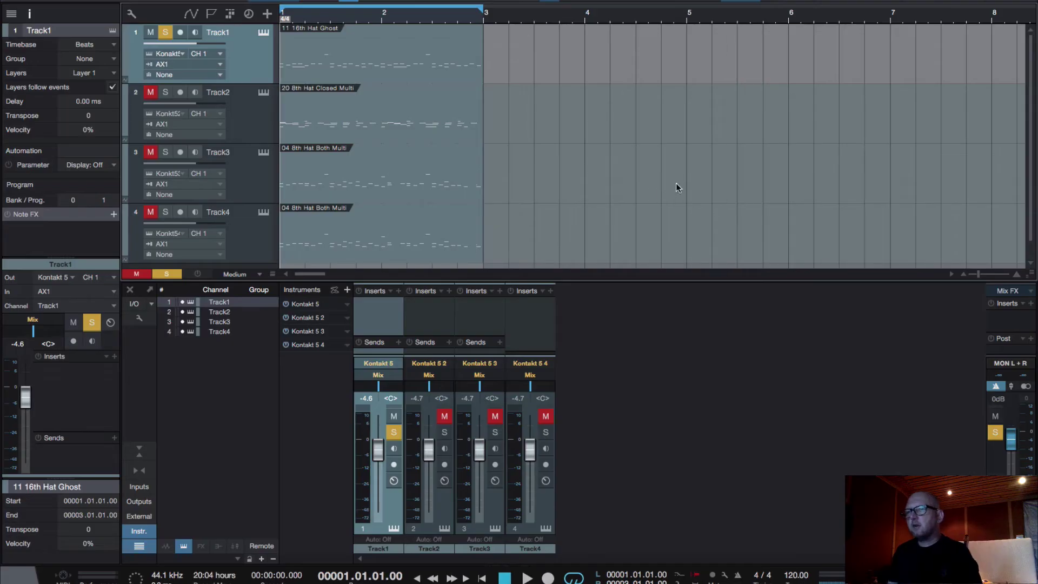
Step: Solo Track2 and apply the saved Class A preset from the Files browser to it
left_click(254, 117)
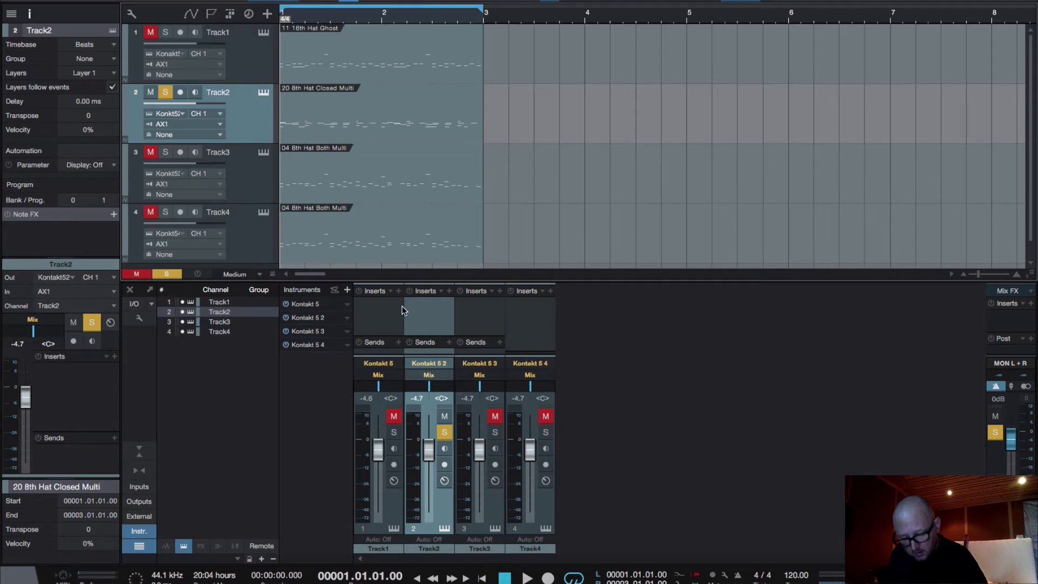
key("F5")
key("BackSpace")
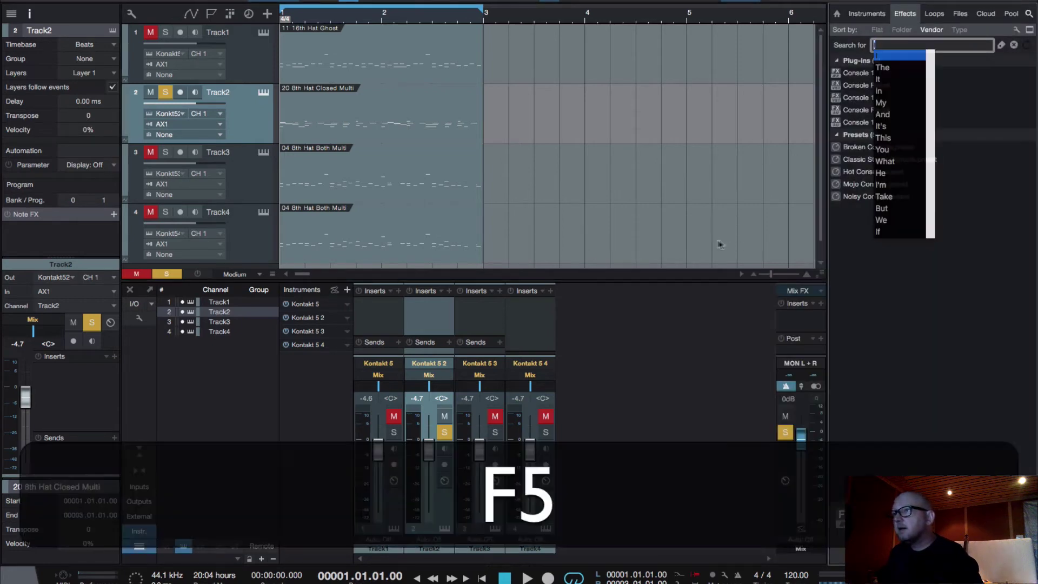
left_click(962, 14)
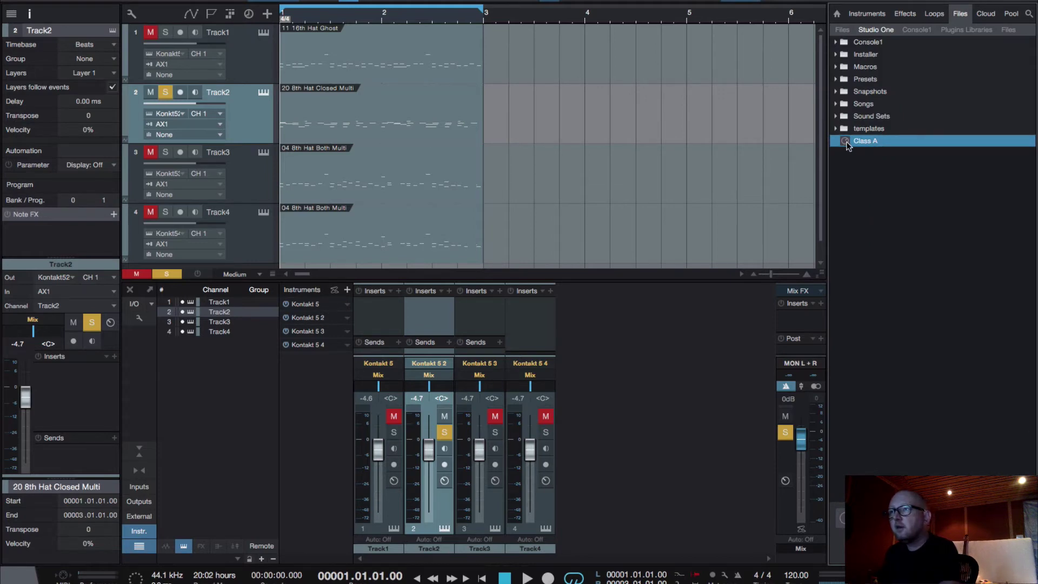
left_click_drag(848, 144, 367, 111)
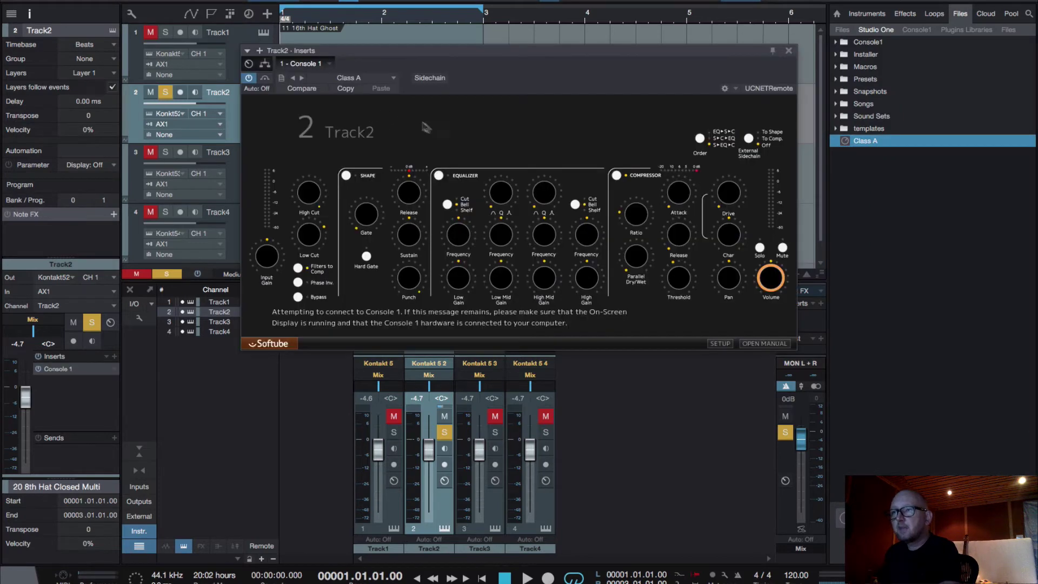
Step: Nudge the High Frequency EQ knob during playback, then close Track2's Console 1 editor
key("space")
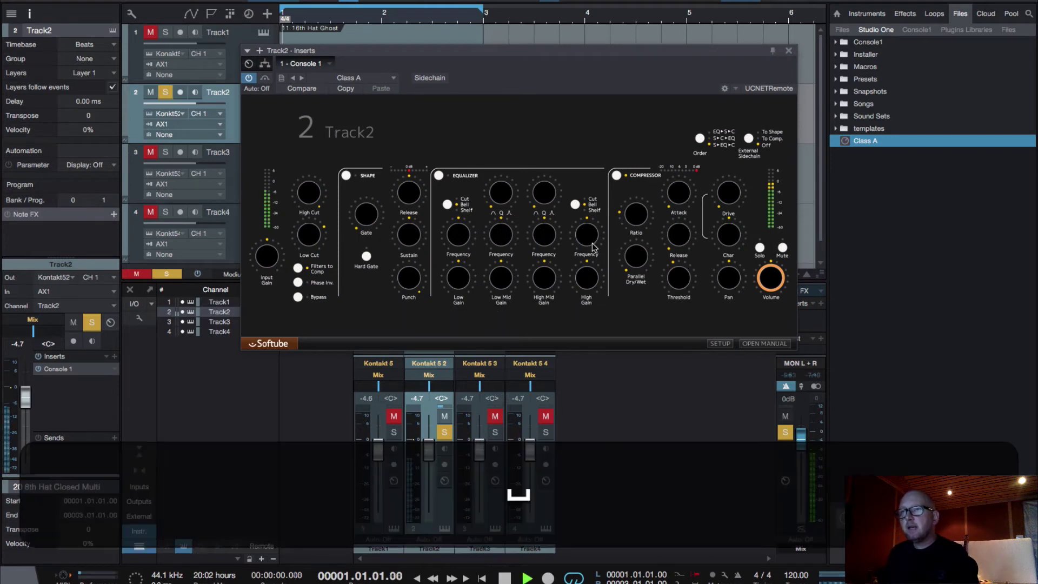
mouse_move(581, 240)
left_mouse_down()
mouse_move(586, 219)
mouse_move(592, 276)
mouse_move(592, 229)
mouse_move(586, 249)
left_mouse_up()
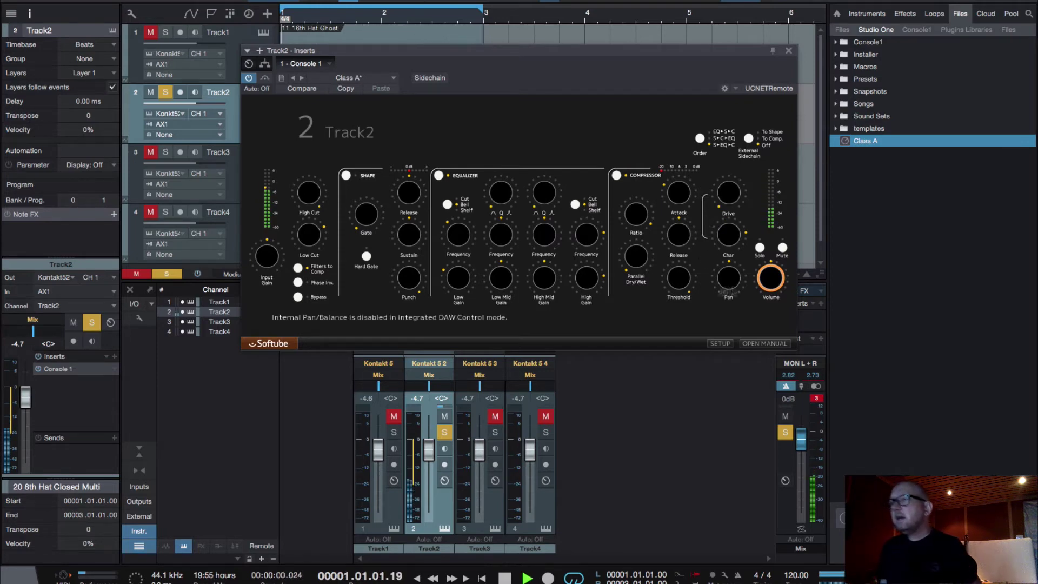
key("space")
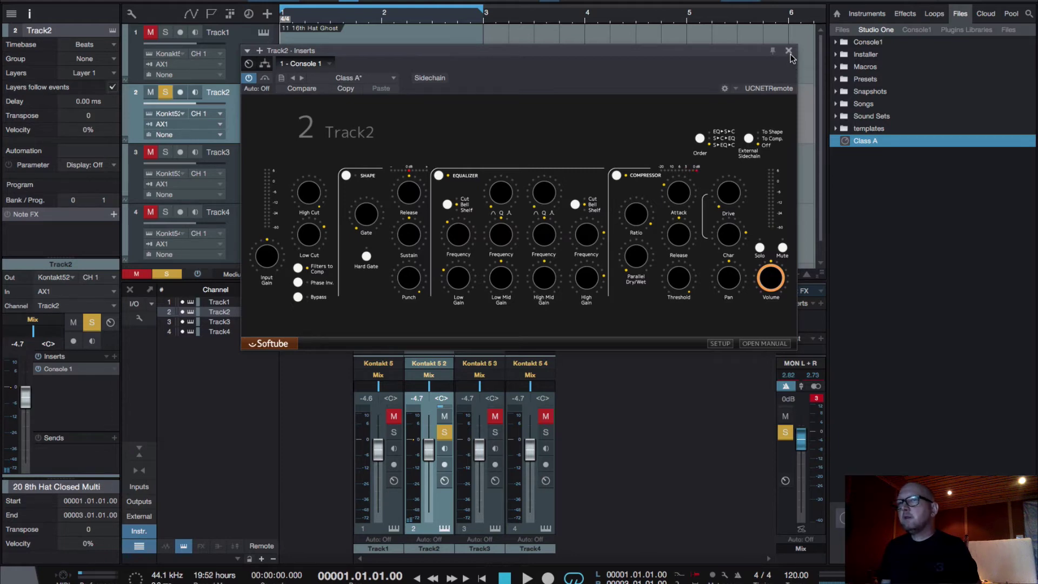
left_click(788, 51)
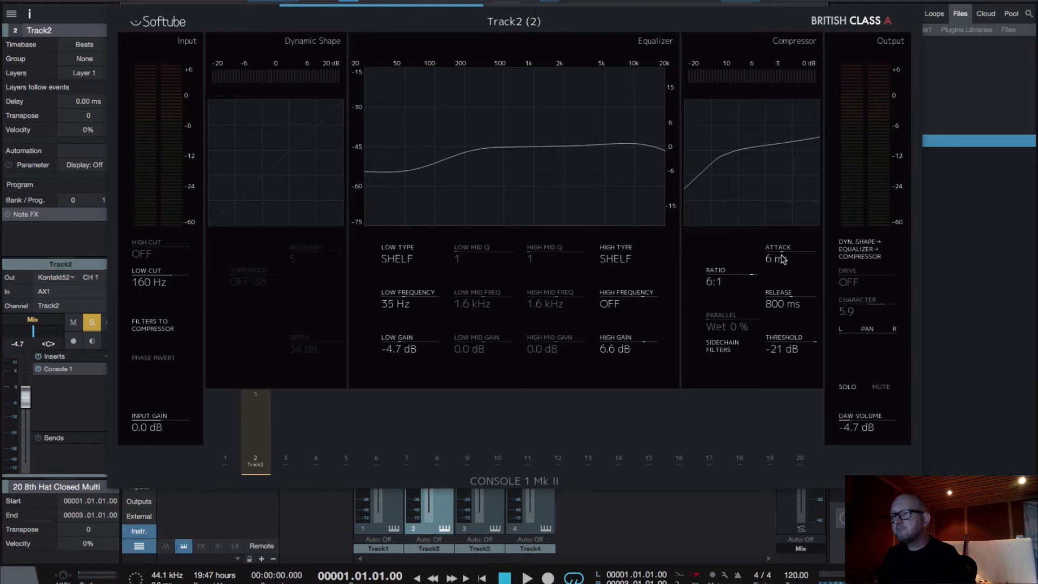
key("space")
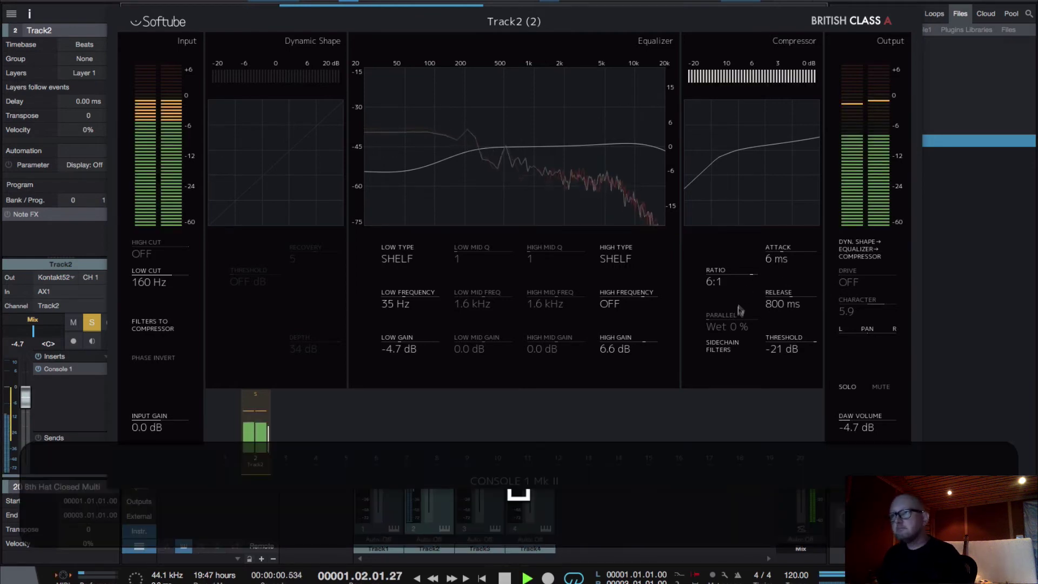
key("space")
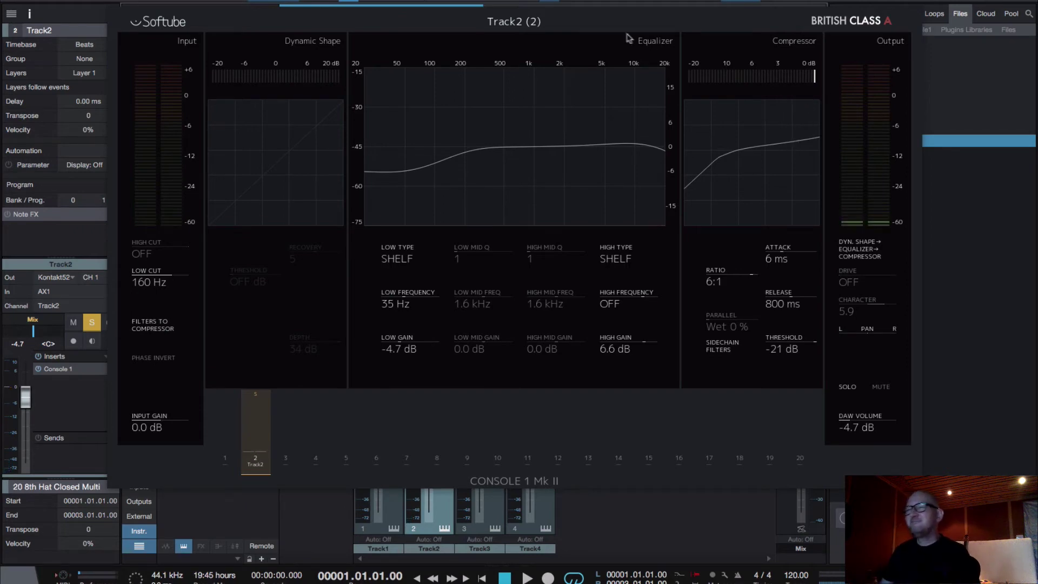
key("ctrl+w")
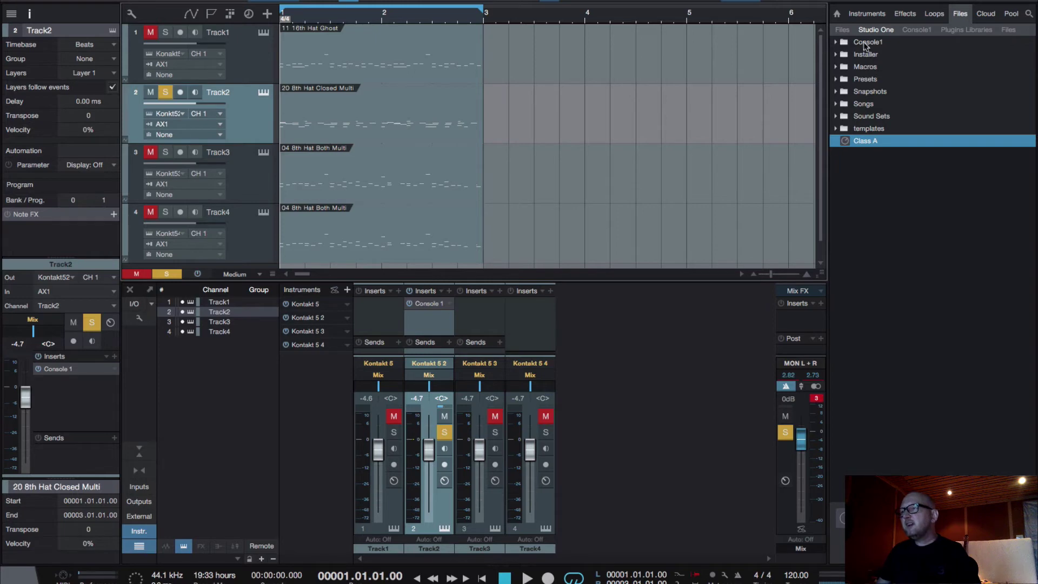
left_click(834, 42)
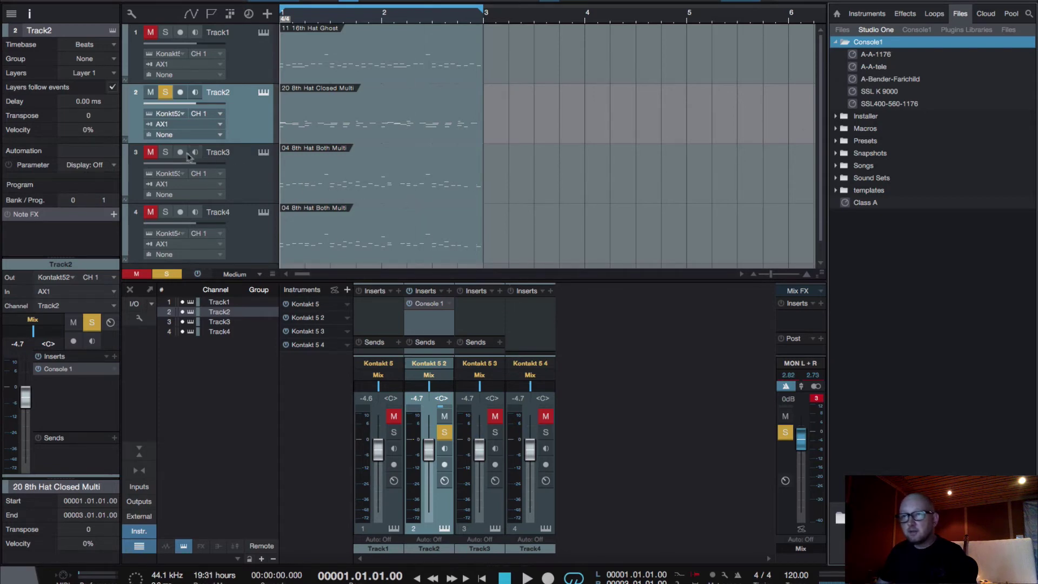
left_click(166, 152, "super")
left_click(166, 152, "super")
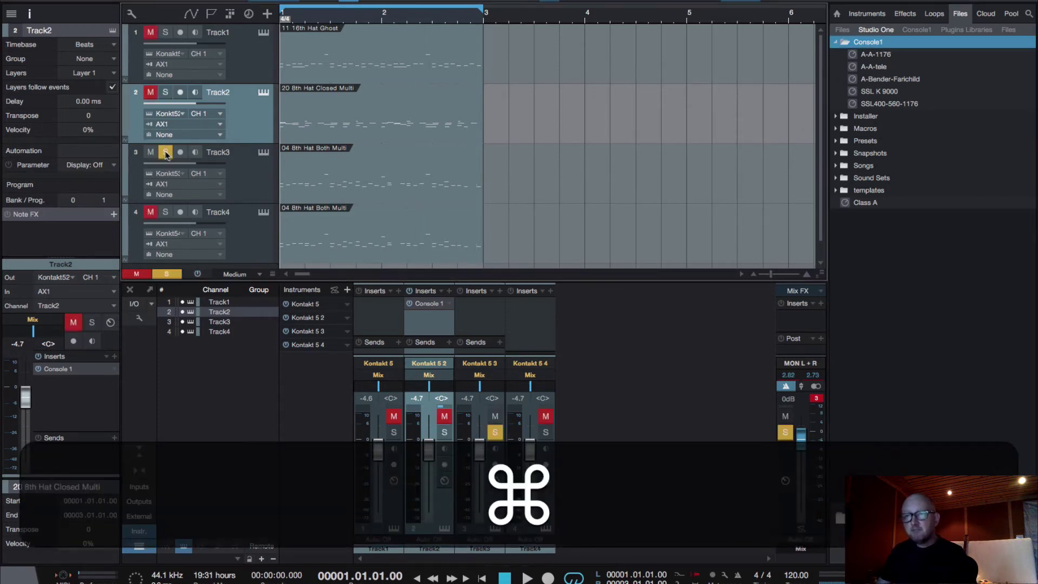
left_click(457, 179)
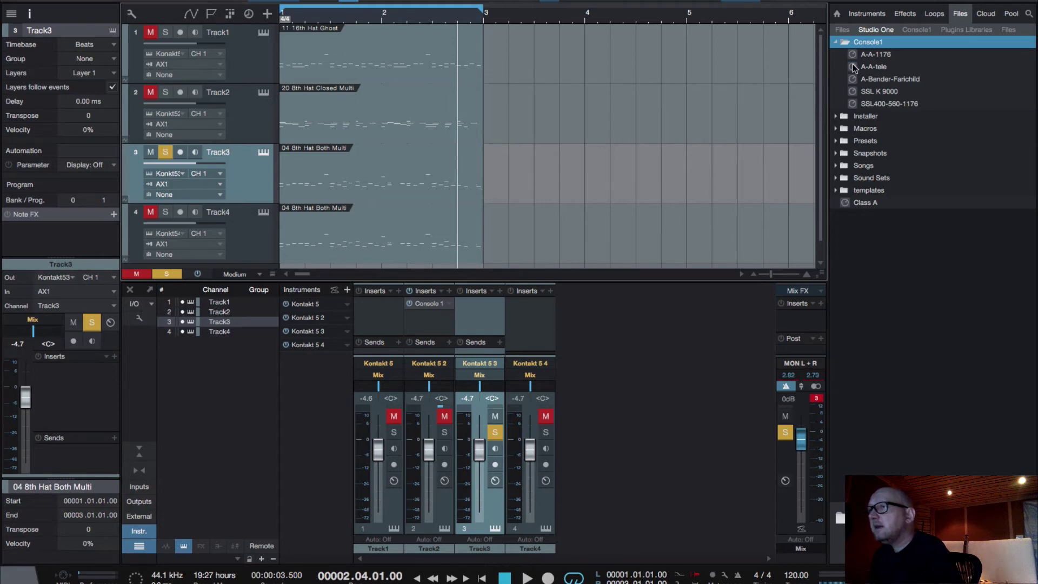
left_click(853, 104)
left_click_drag(852, 104, 357, 169)
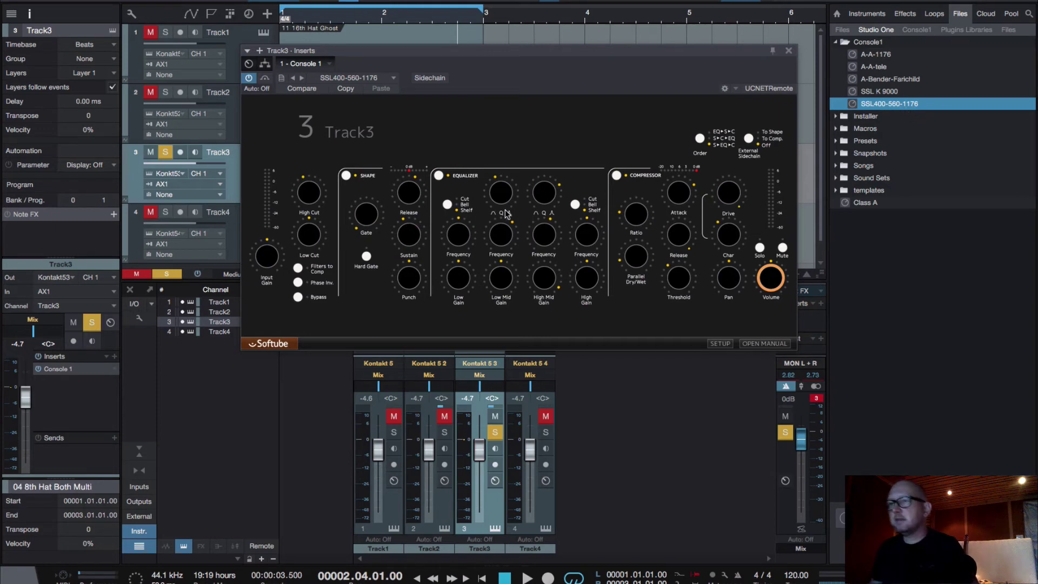
left_click_drag(550, 238, 550, 231)
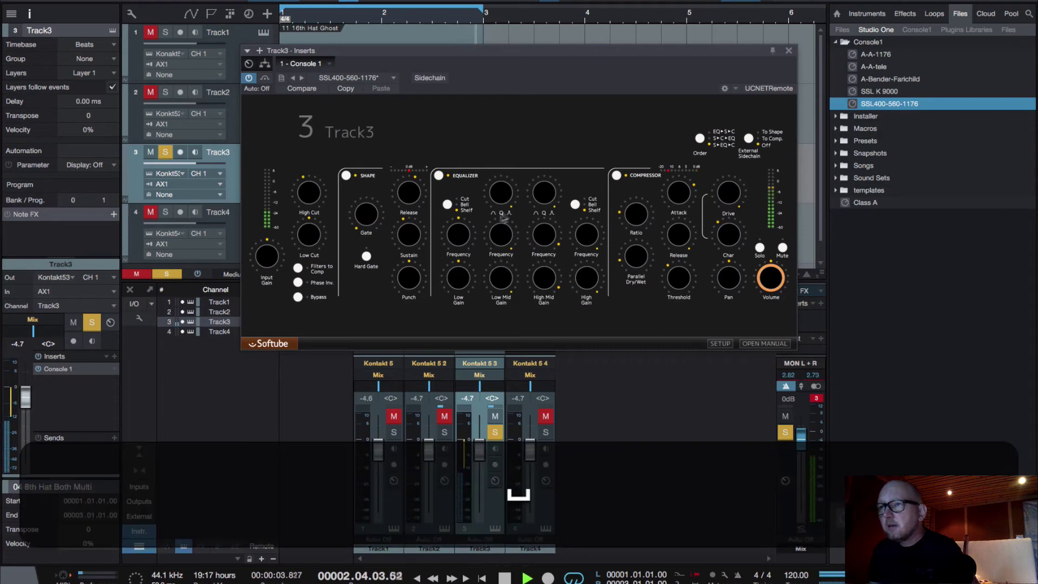
key("space")
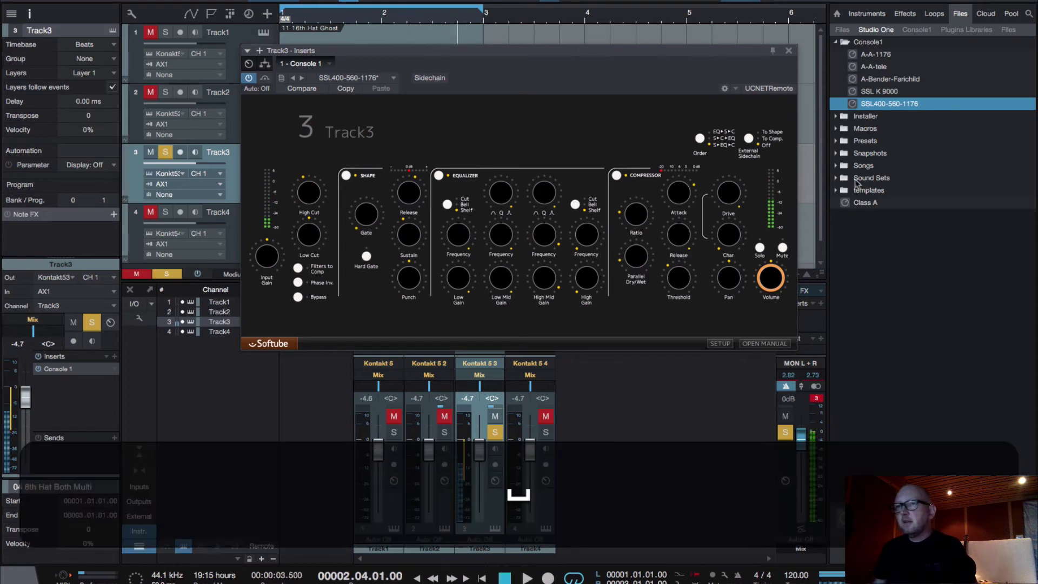
left_click(788, 51)
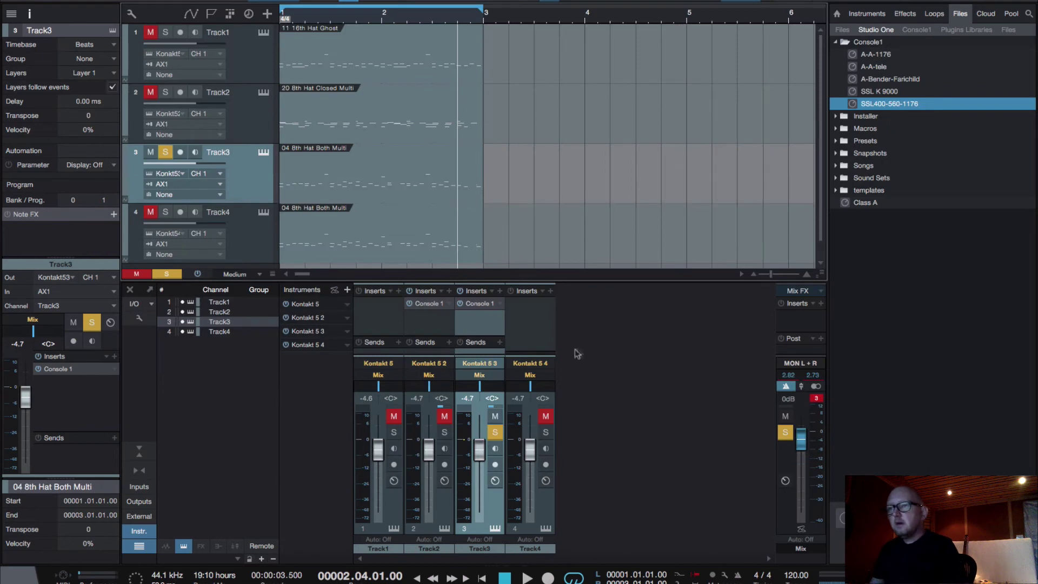
key("Up")
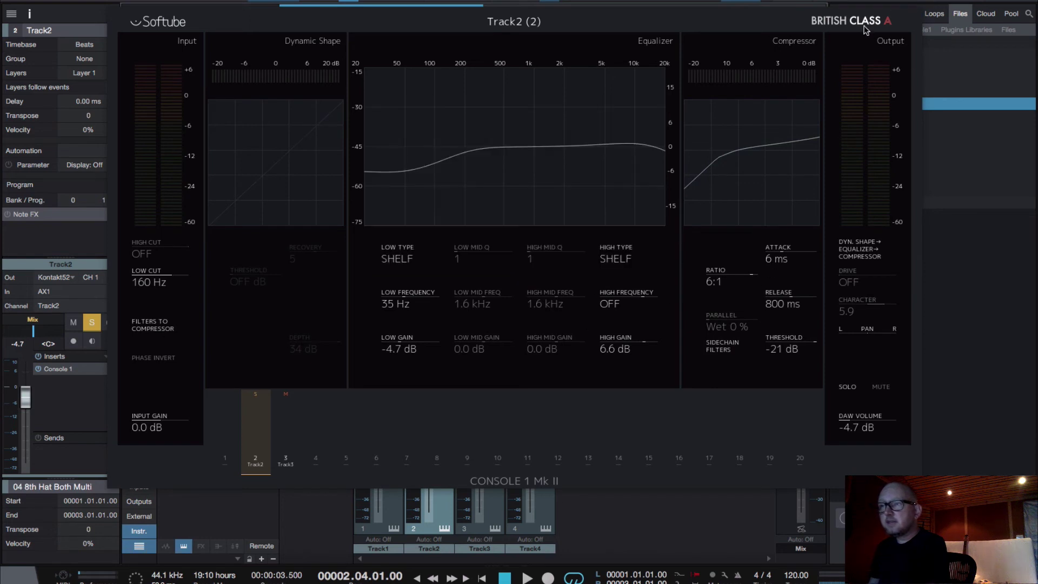
key("Down")
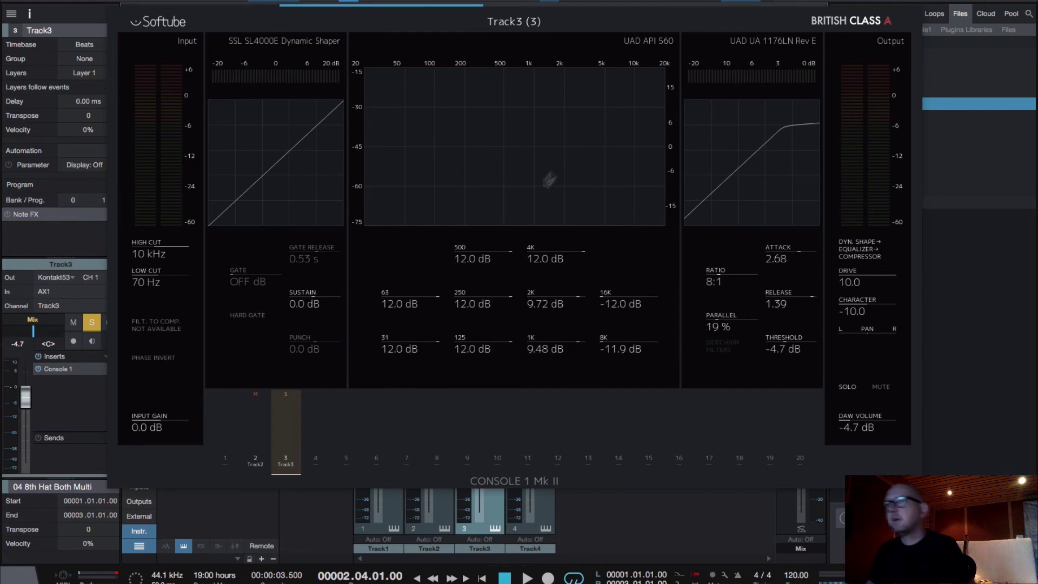
key("space")
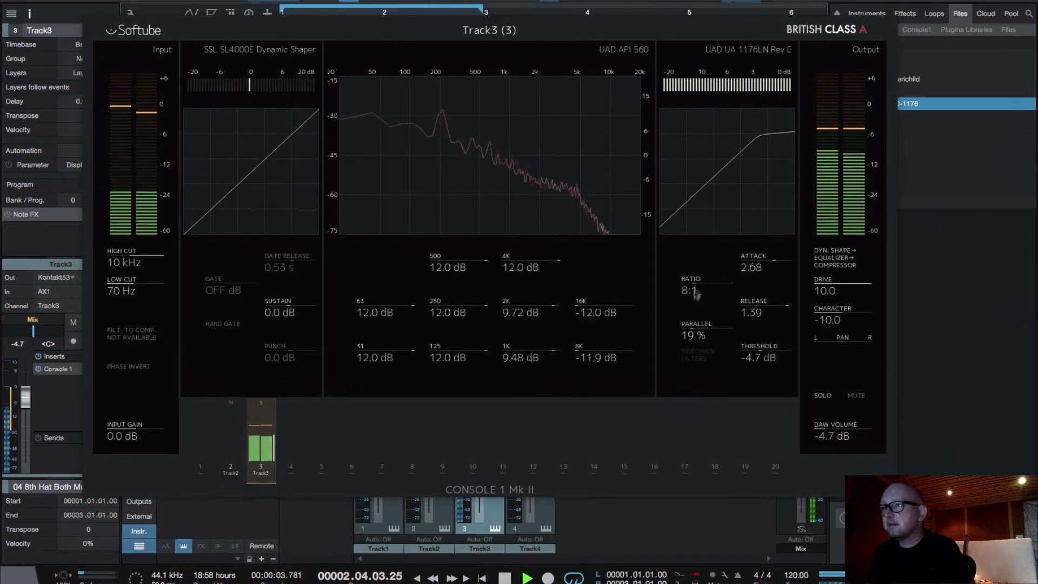
key("space")
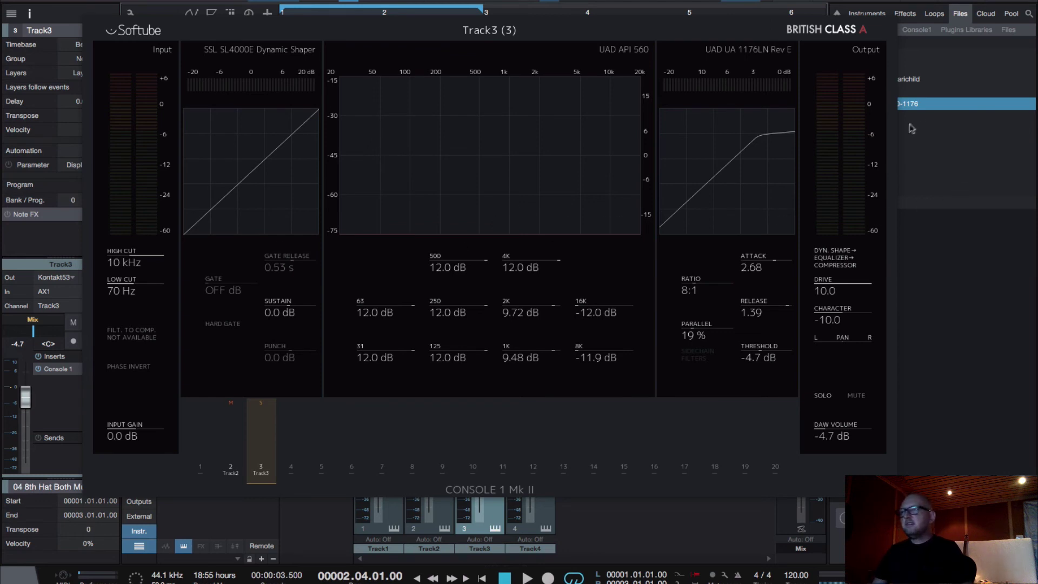
key("Escape")
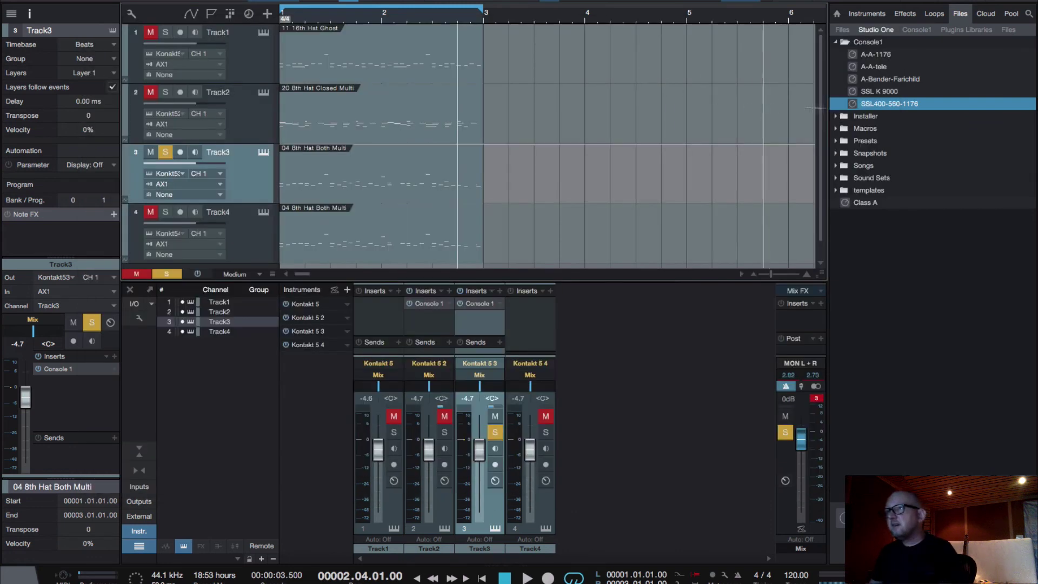
left_click(877, 54)
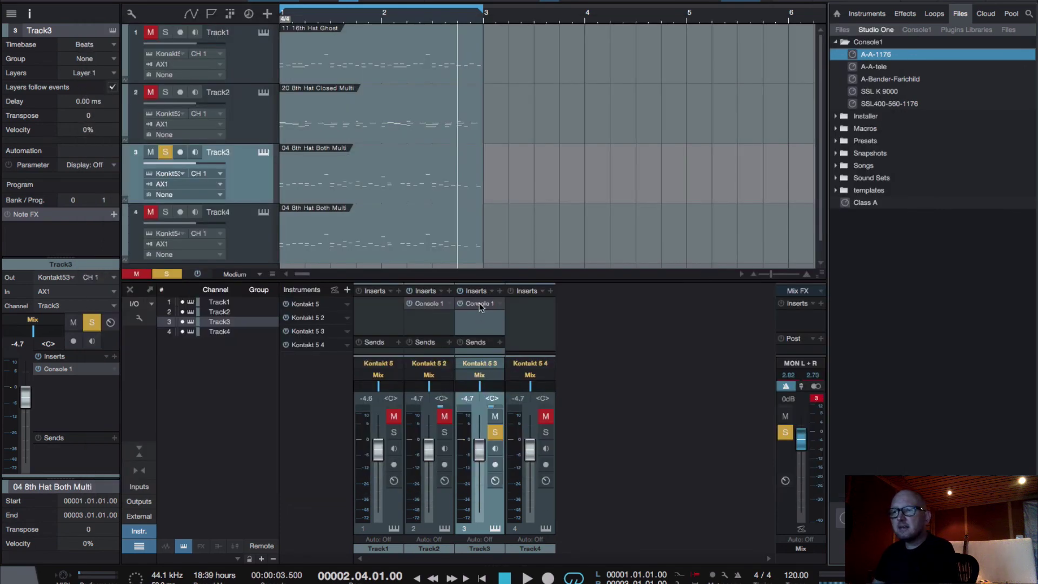
Step: Reopen Track3's Console 1 plug-in window from its mixer insert
left_click(479, 303)
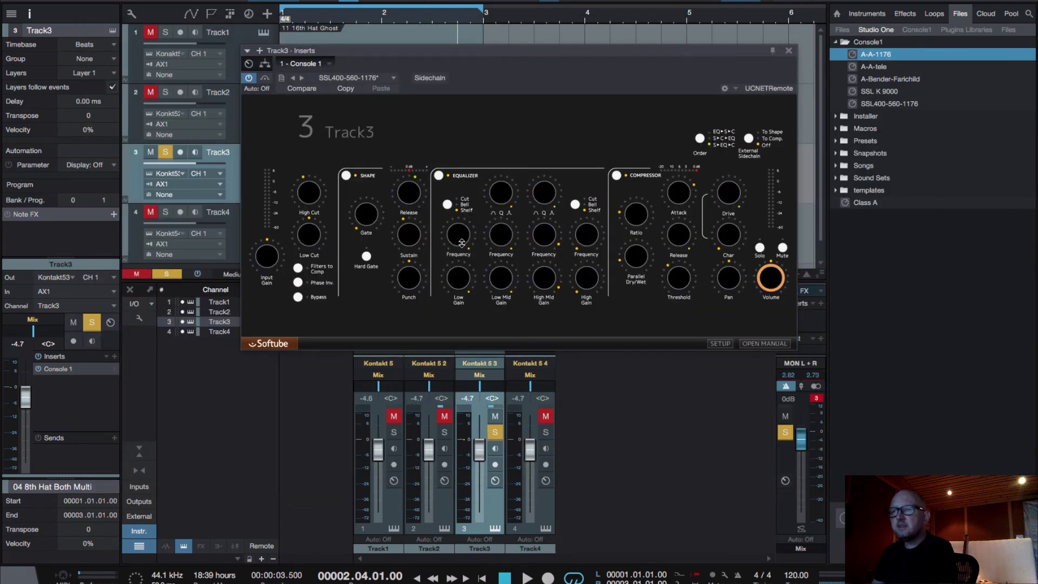